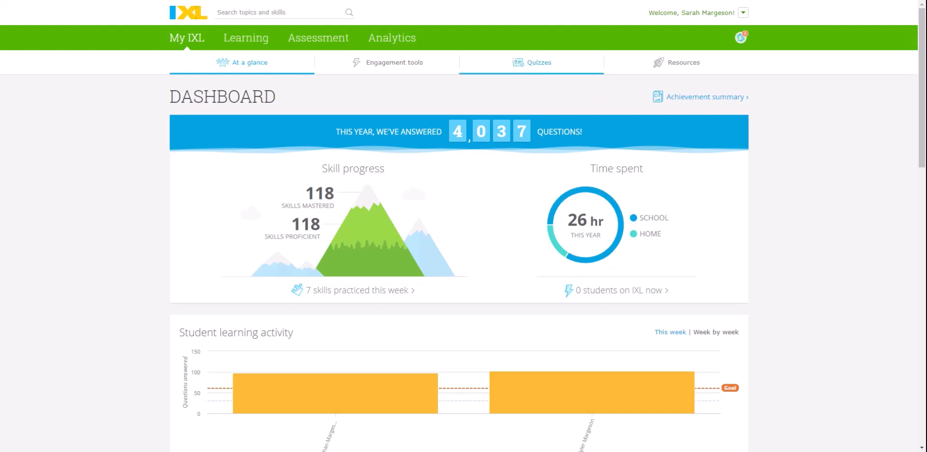
- Open the Quizzes page and look over the active quizzes, quiz drafts and past quizzes
mouse_move(191, 44)
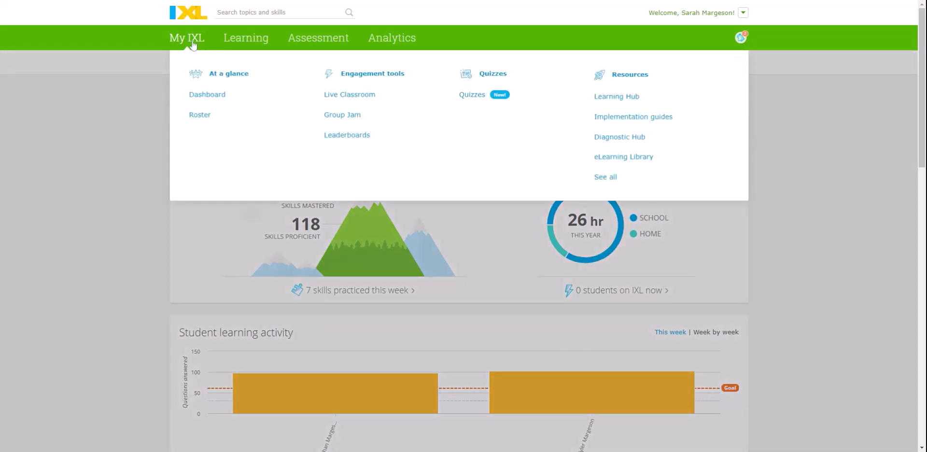
left_click(472, 96)
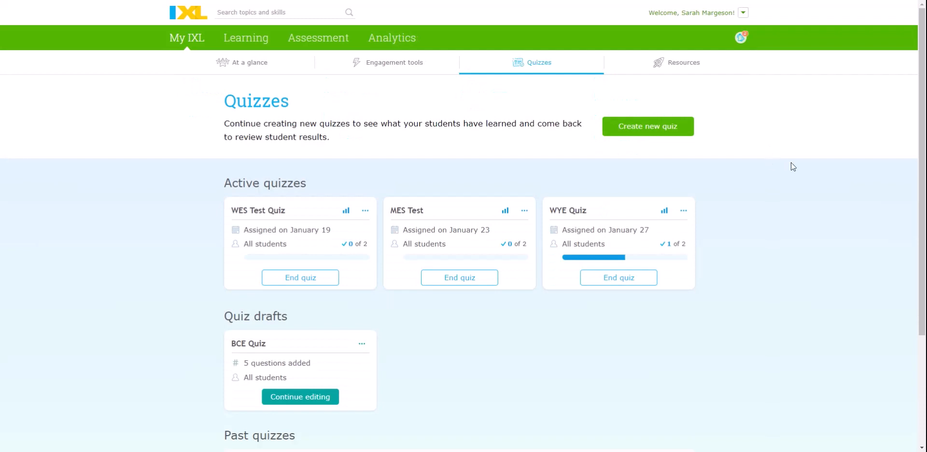
scroll(773, 189, "down", 1)
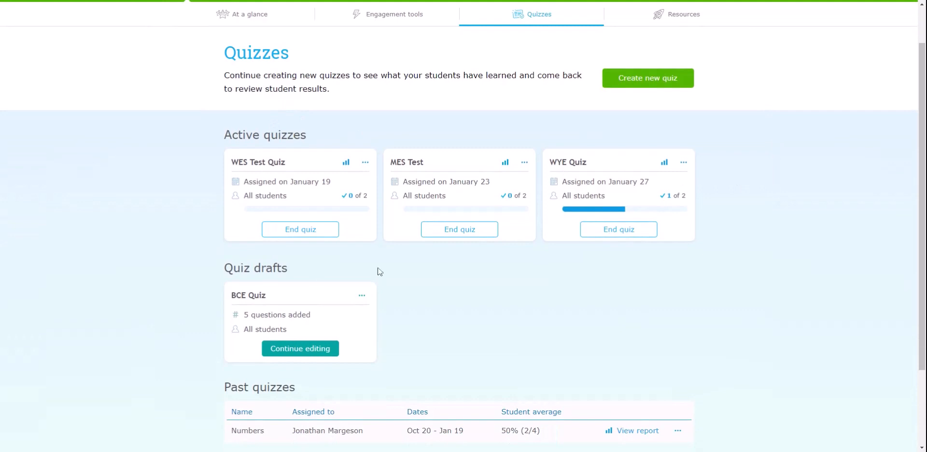
scroll(436, 290, "down", 2)
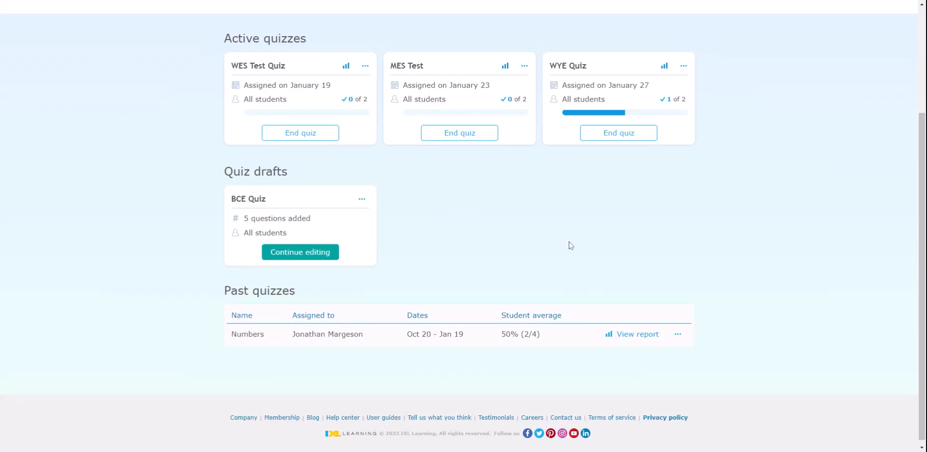
scroll(491, 239, "up", 3)
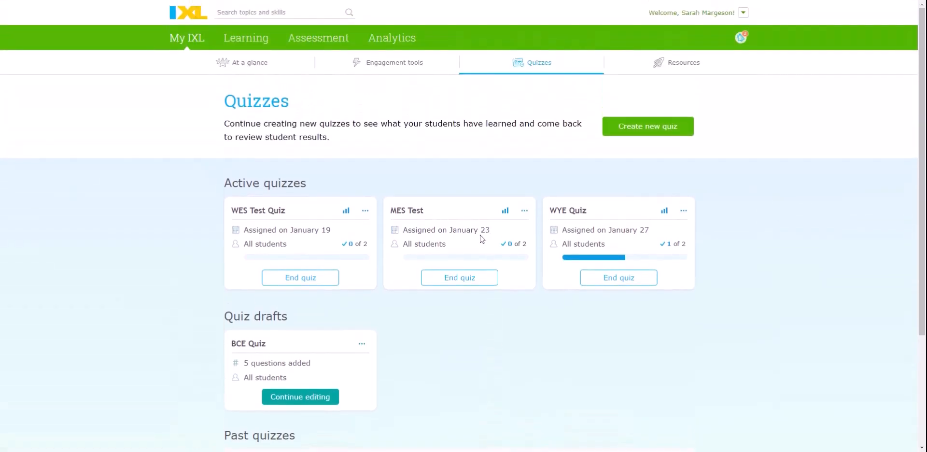
- Create a new quiz and name it "Quiz"
left_click(655, 128)
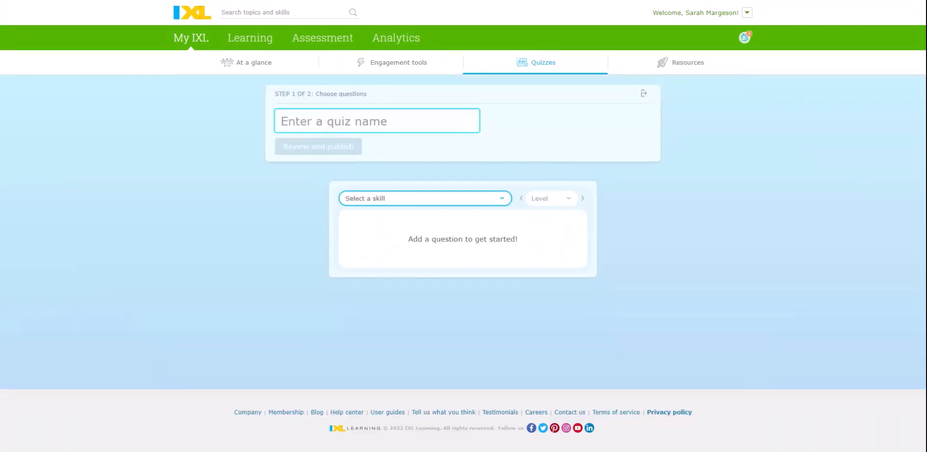
type("Qui")
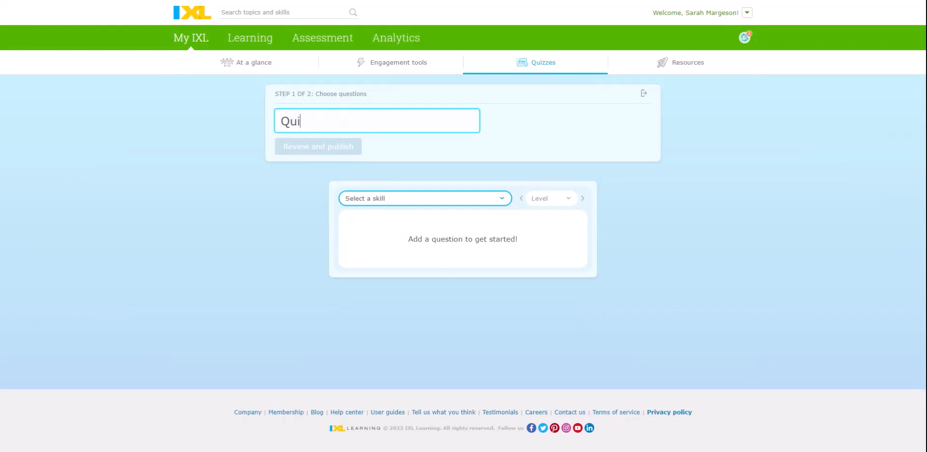
type("z")
- Select the grade 2 math skill "Break apart a two-digit number to add" from category G, Addition - two digits
left_click(364, 199)
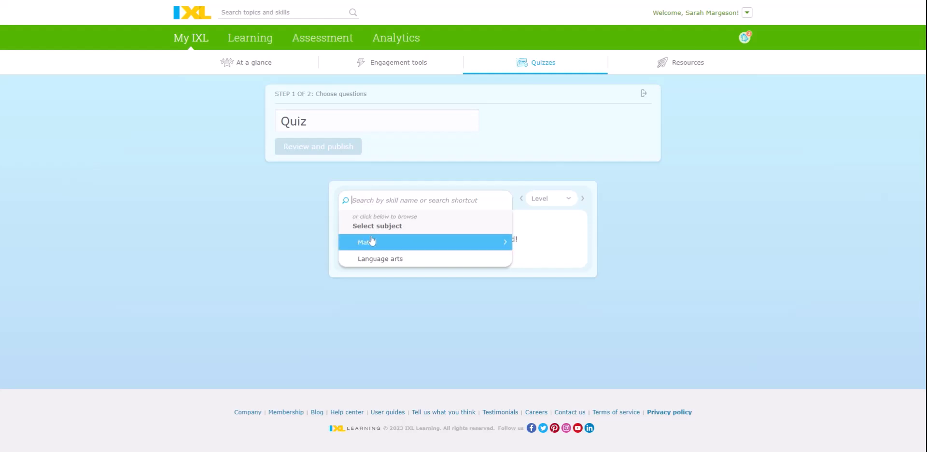
left_click(503, 245)
left_click(507, 245)
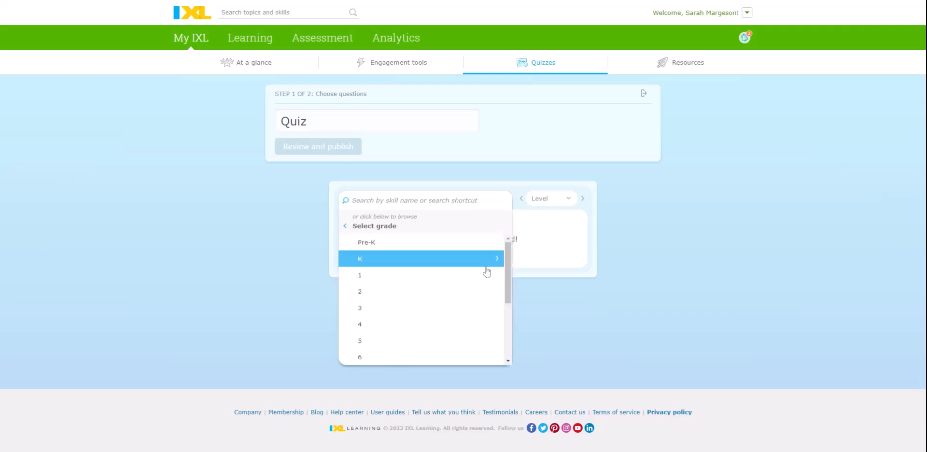
left_click(498, 291)
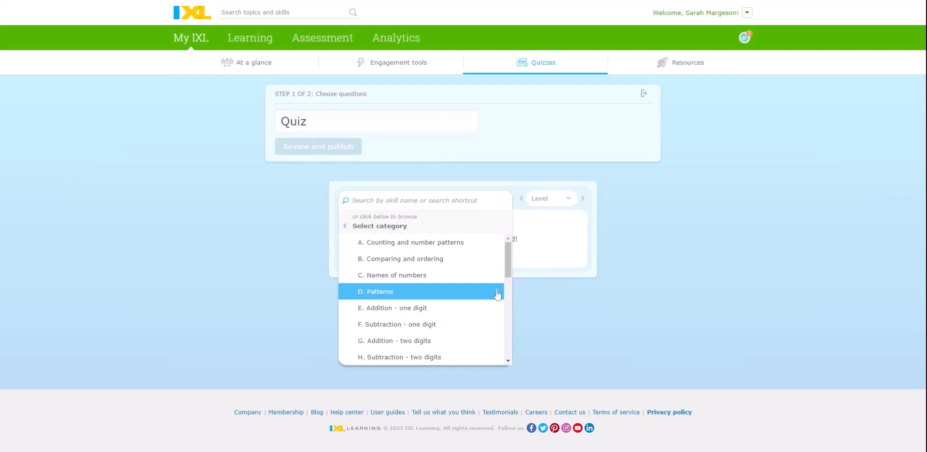
scroll(487, 307, "down", 1)
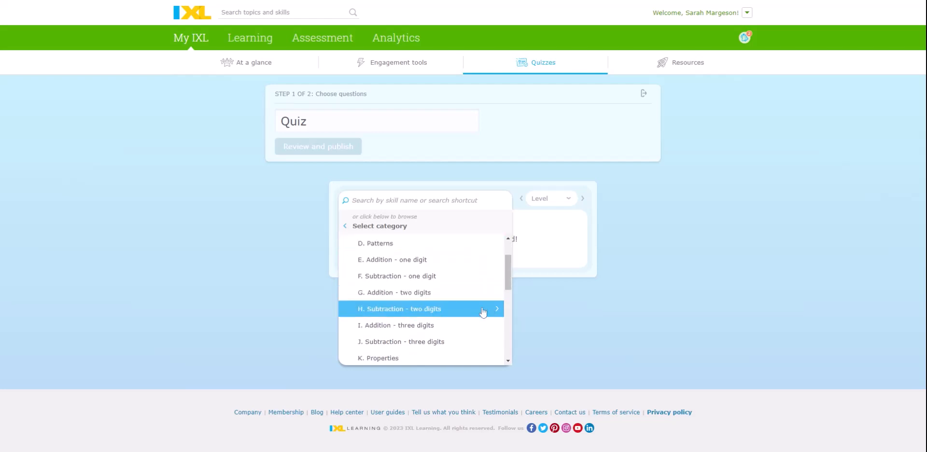
left_click(482, 295)
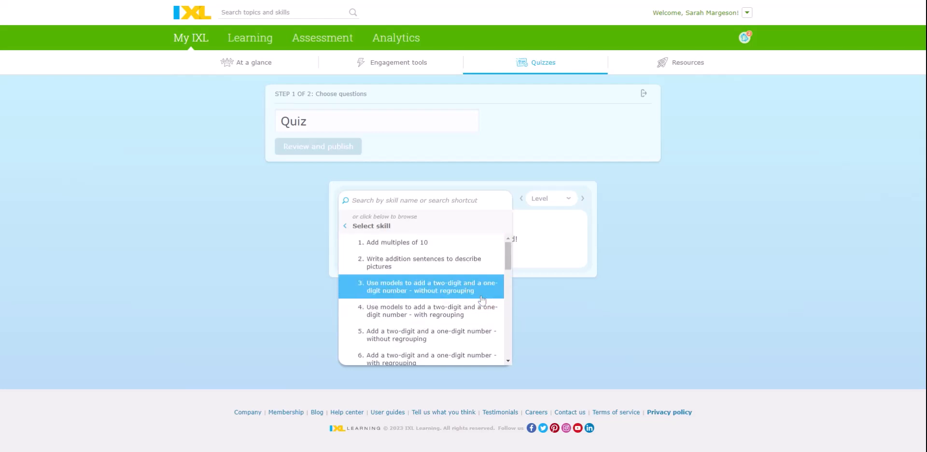
scroll(478, 270, "down", 2)
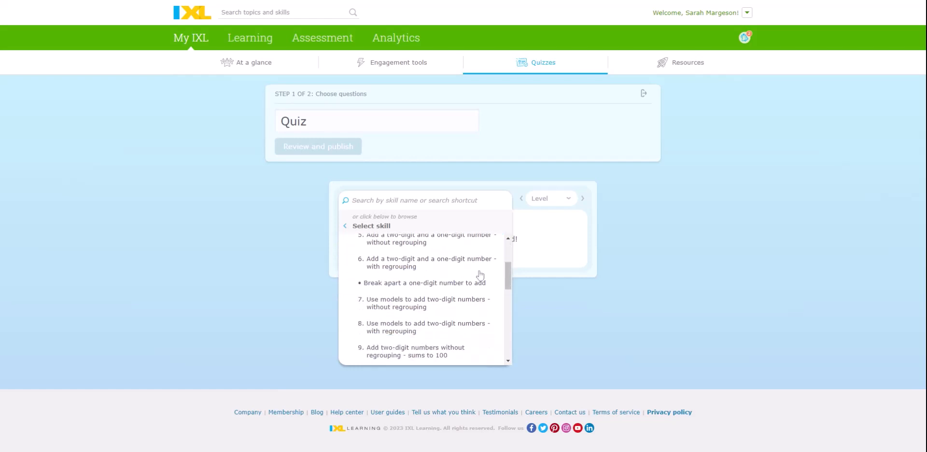
scroll(476, 269, "down", 1)
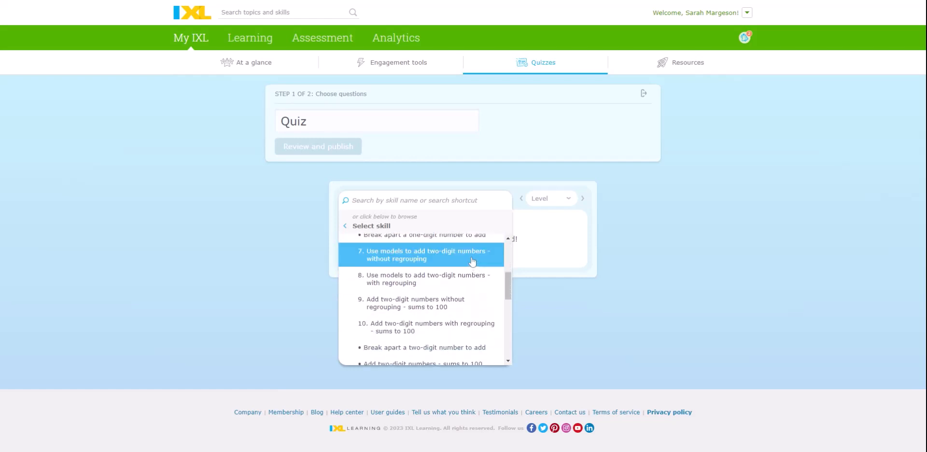
scroll(471, 273, "down", 1)
left_click(469, 299)
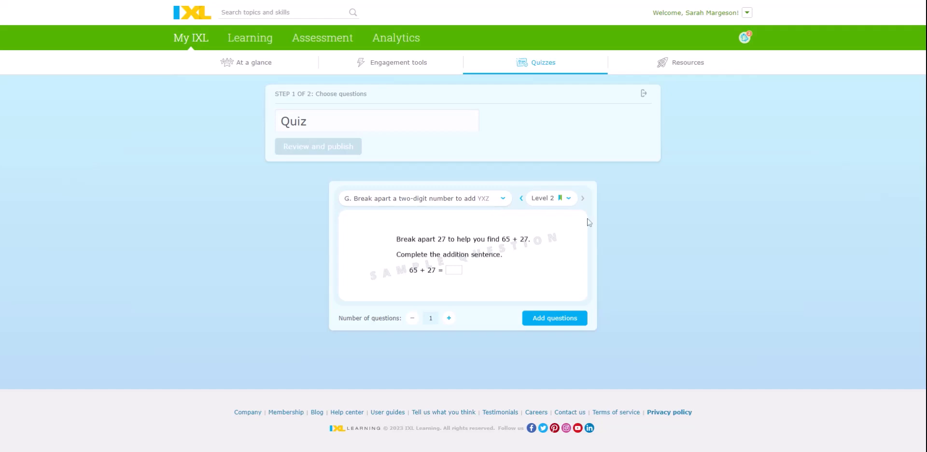
- Set the skill's difficulty to Level 1 and add 3 questions to the quiz
left_click(555, 204)
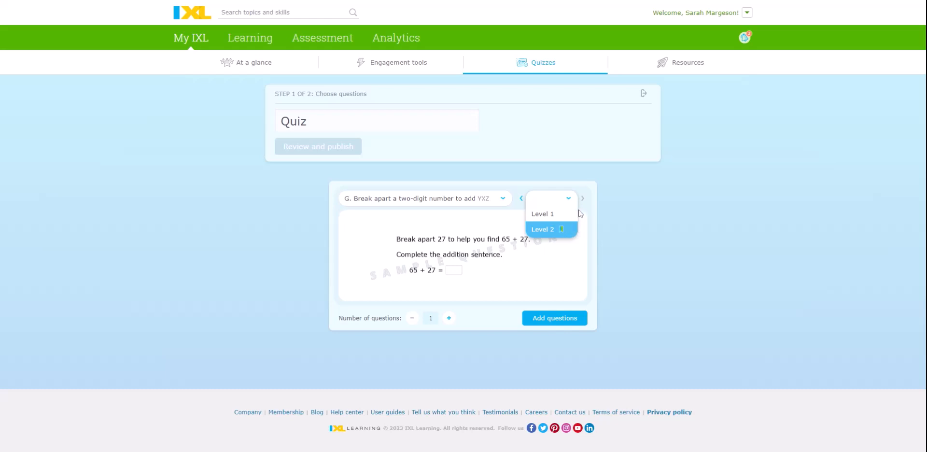
left_click(546, 214)
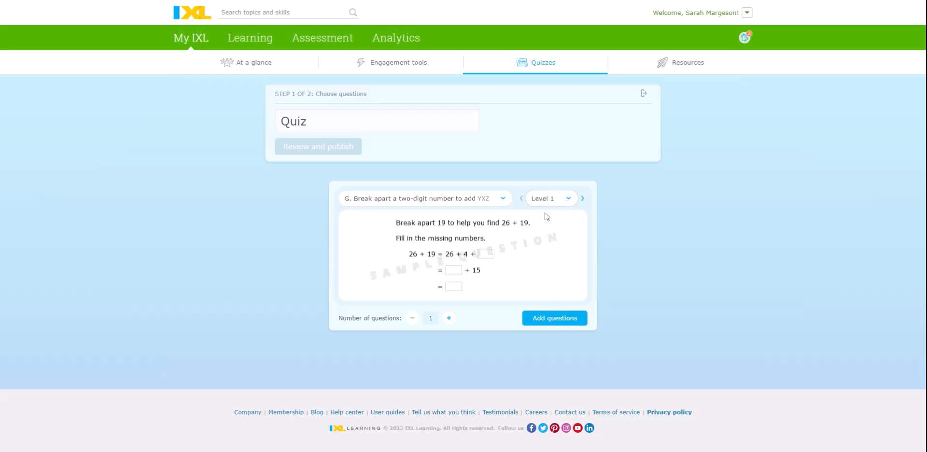
left_click(453, 320)
left_click(450, 320)
left_click(548, 319)
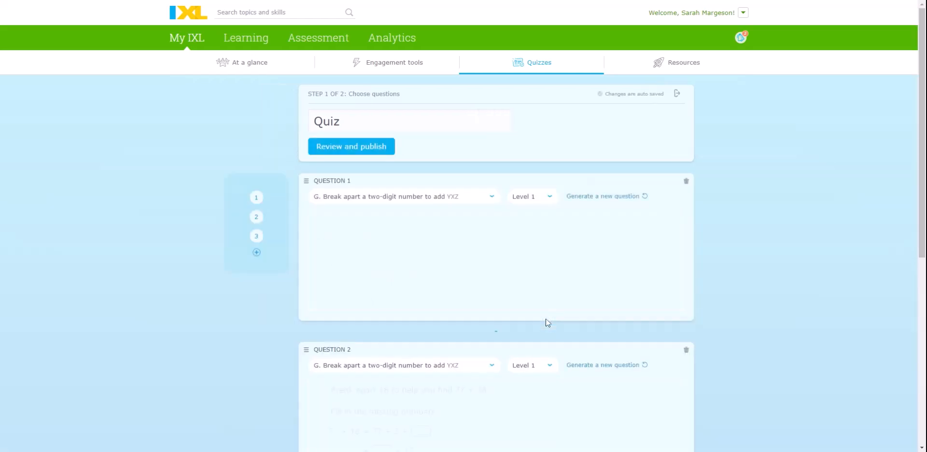
- Start another question block after Question 3 and select the grade 5 skill "A.1 Place values in whole numbers"
scroll(507, 350, "down", 7)
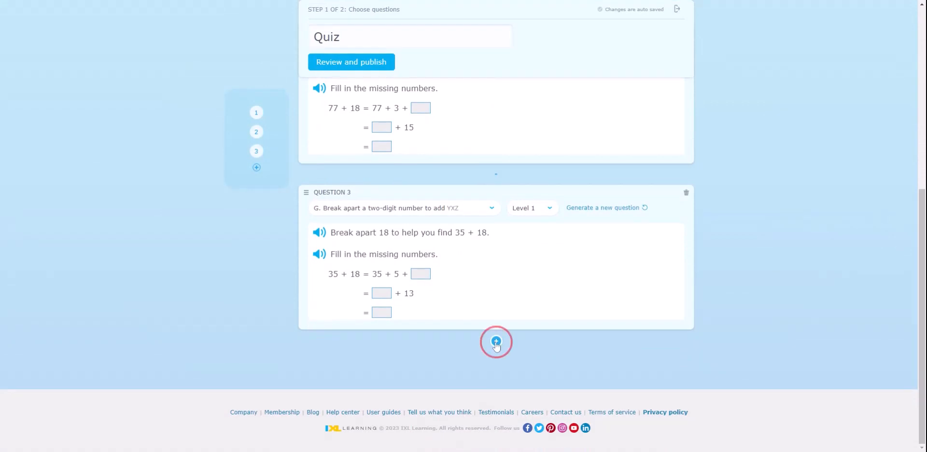
left_click(495, 341)
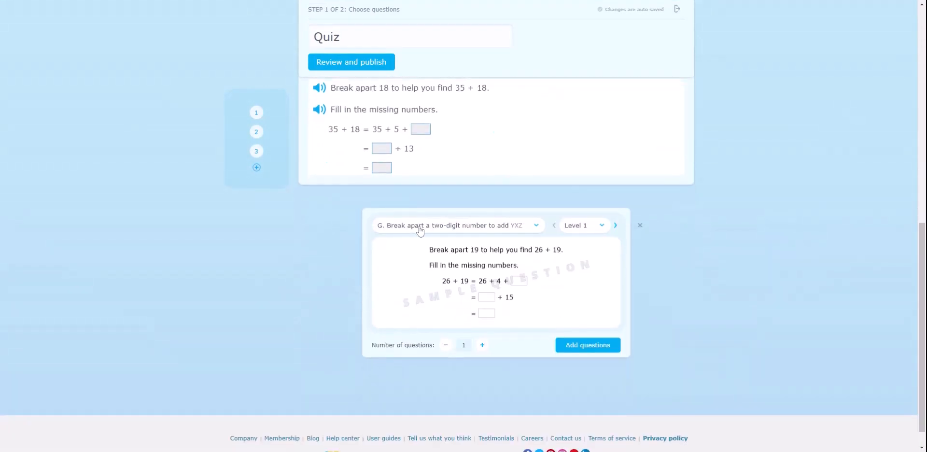
left_click(417, 229)
left_click(379, 253)
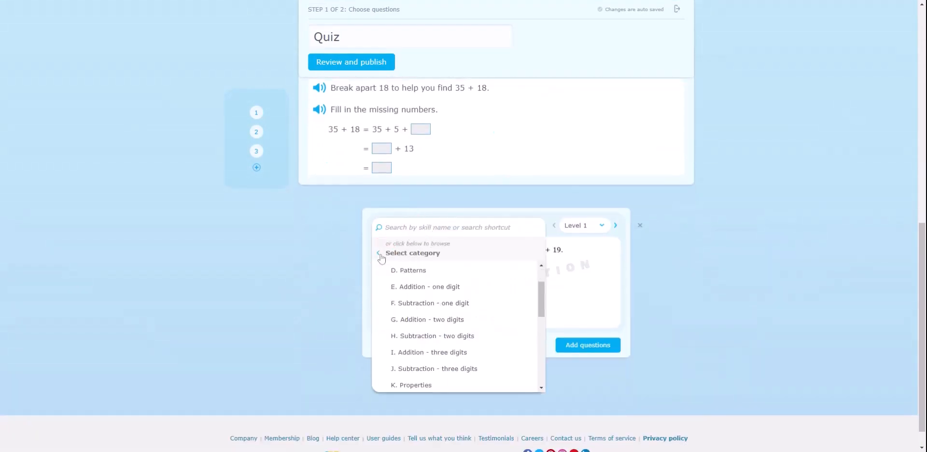
left_click(379, 253)
left_click(379, 253)
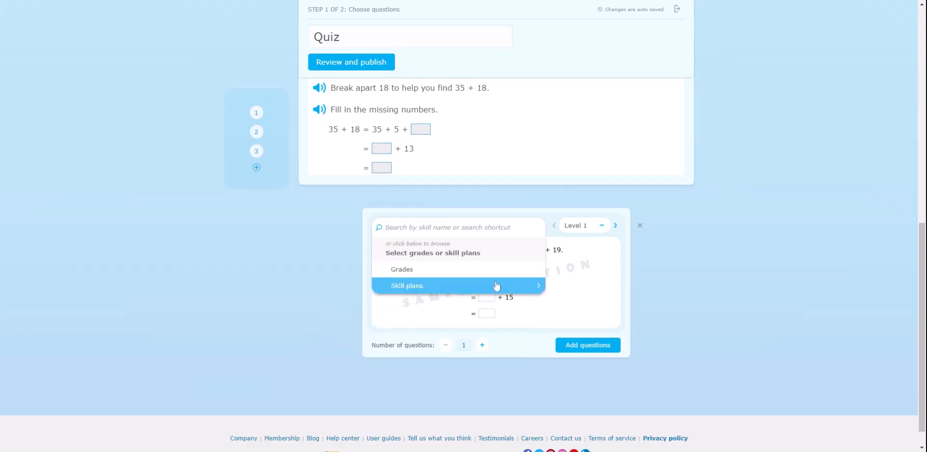
left_click(407, 273)
scroll(457, 284, "down", 1)
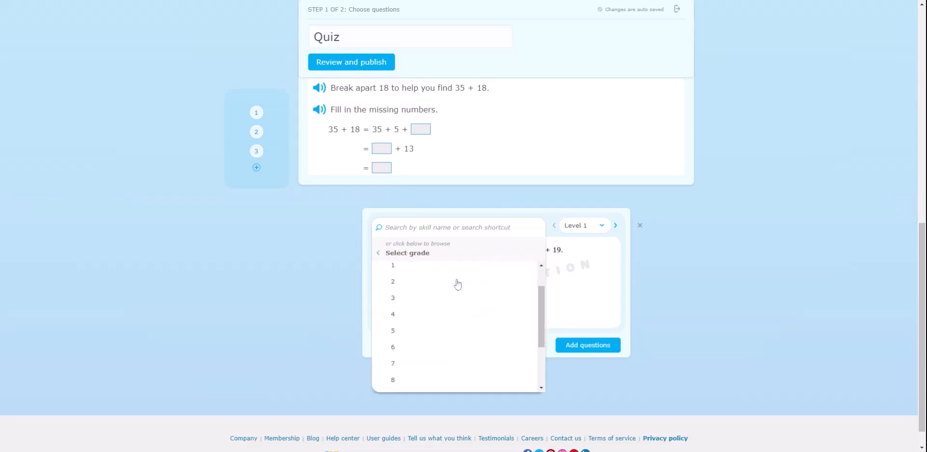
left_click(408, 335)
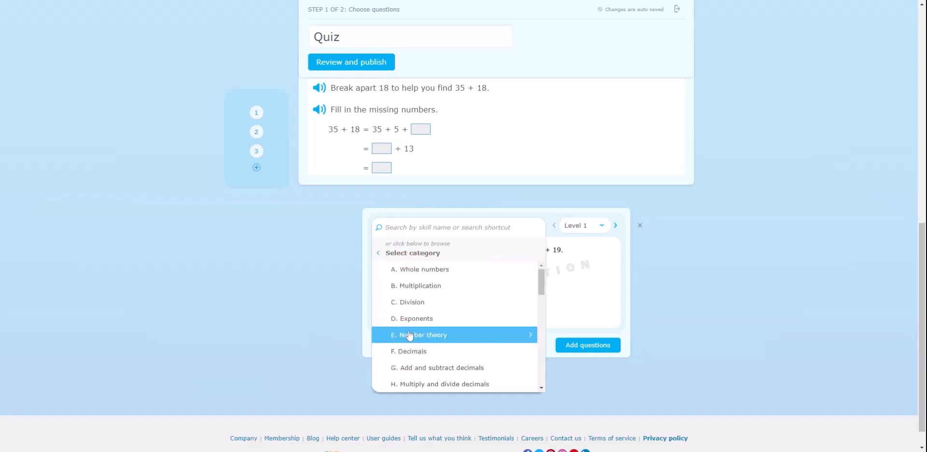
left_click(481, 269)
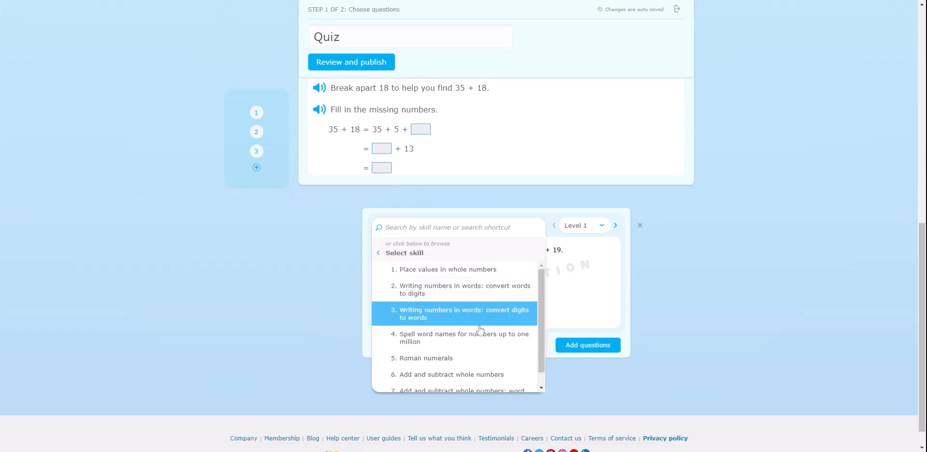
left_click(480, 277)
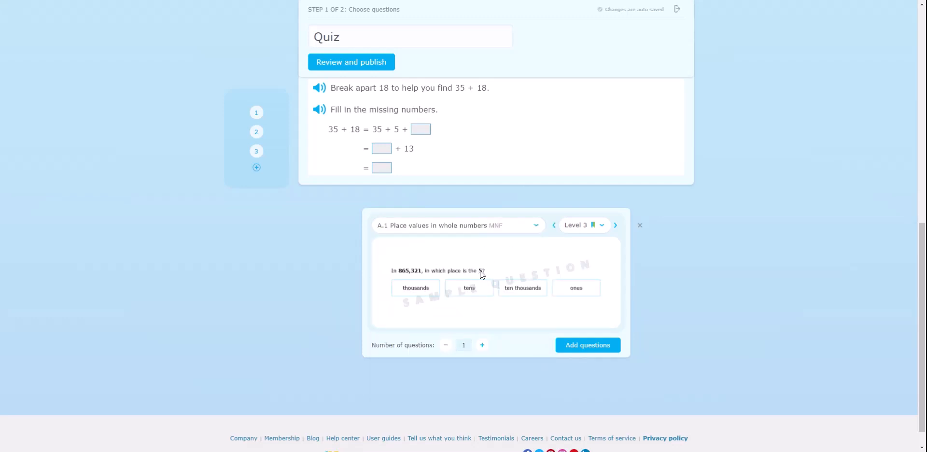
- Set the place values skill to Level 4 and add 5 questions to the quiz
left_click(580, 227)
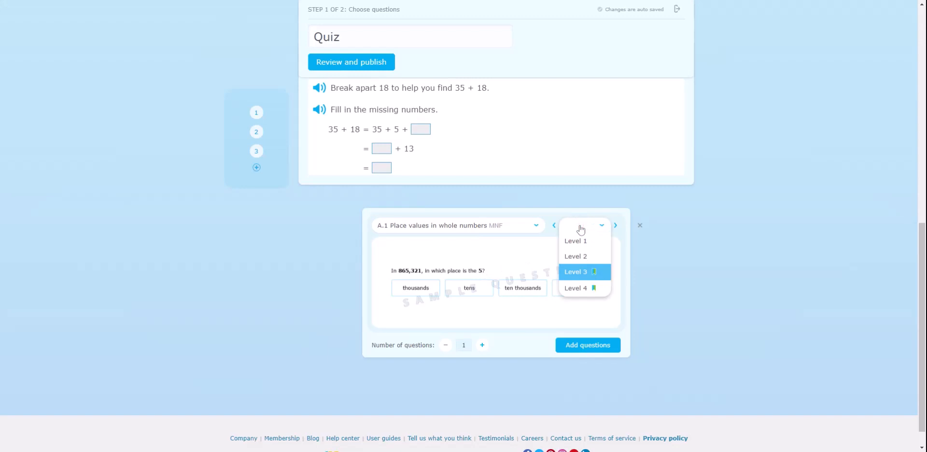
left_click(588, 289)
left_click(480, 346)
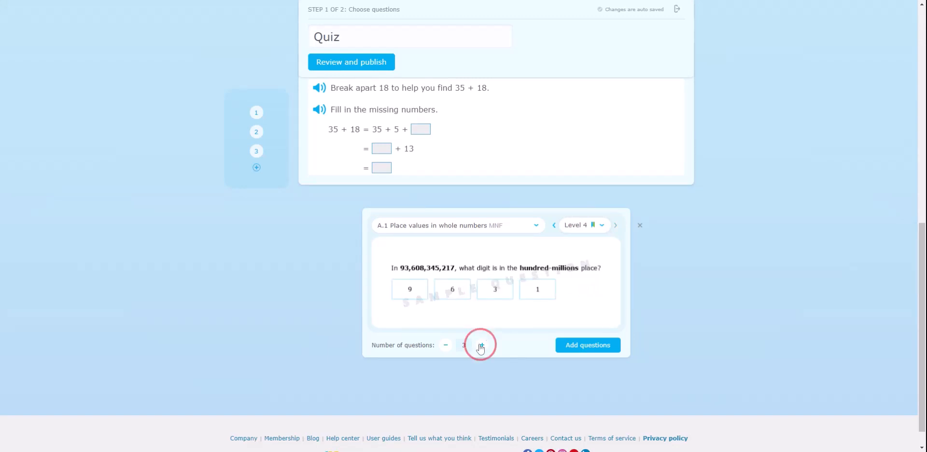
left_click(481, 345)
left_click(481, 345)
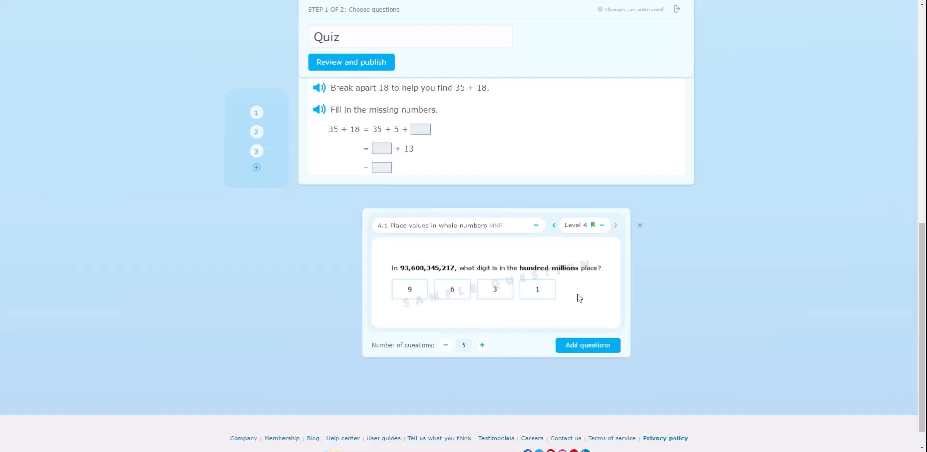
left_click(577, 345)
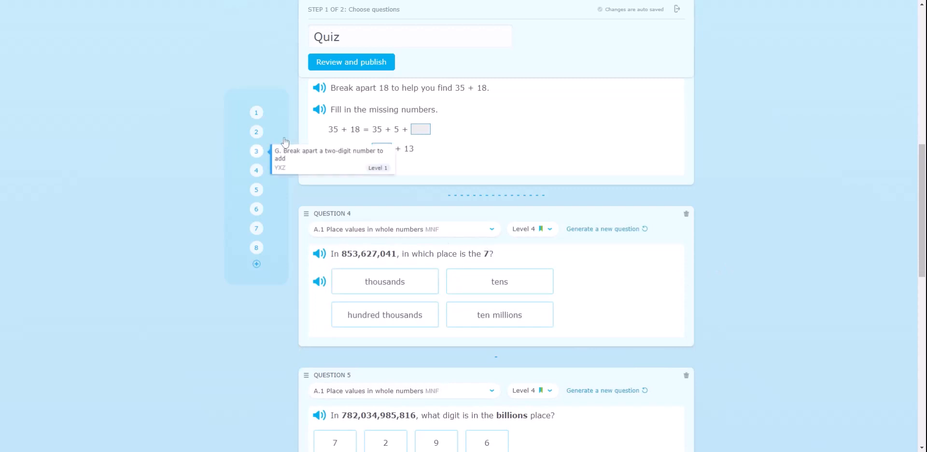
- Review the added questions and generate a new question twice for Question 7
mouse_move(263, 137)
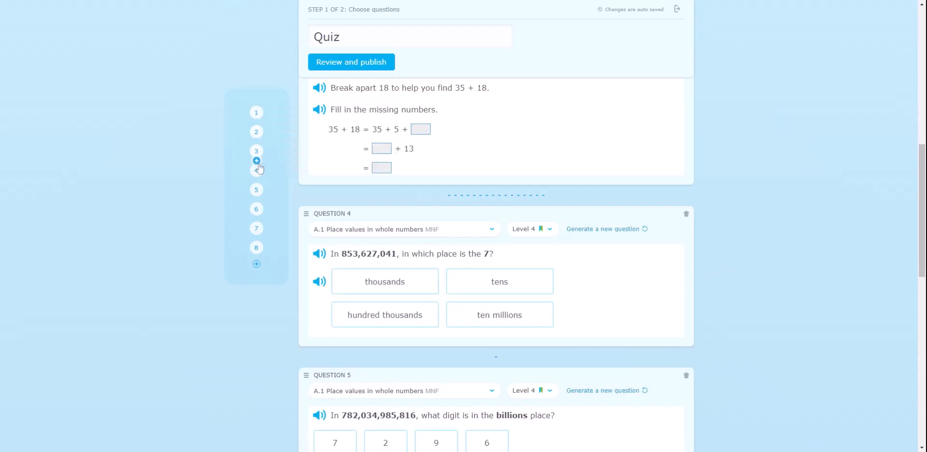
mouse_move(259, 191)
mouse_move(260, 213)
scroll(595, 306, "down", 8)
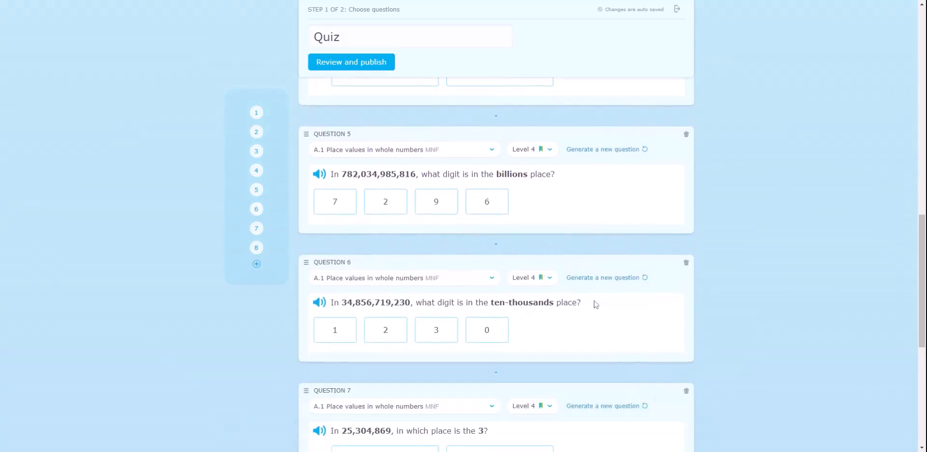
scroll(595, 305, "down", 4)
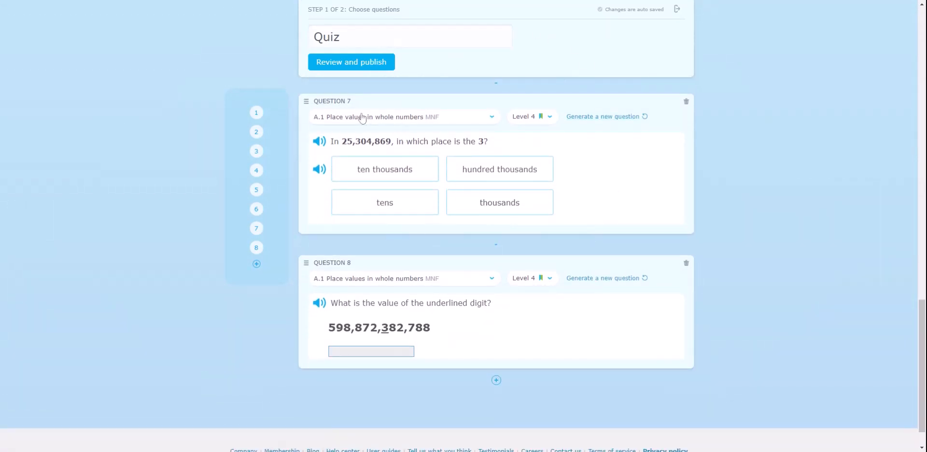
left_click(616, 116)
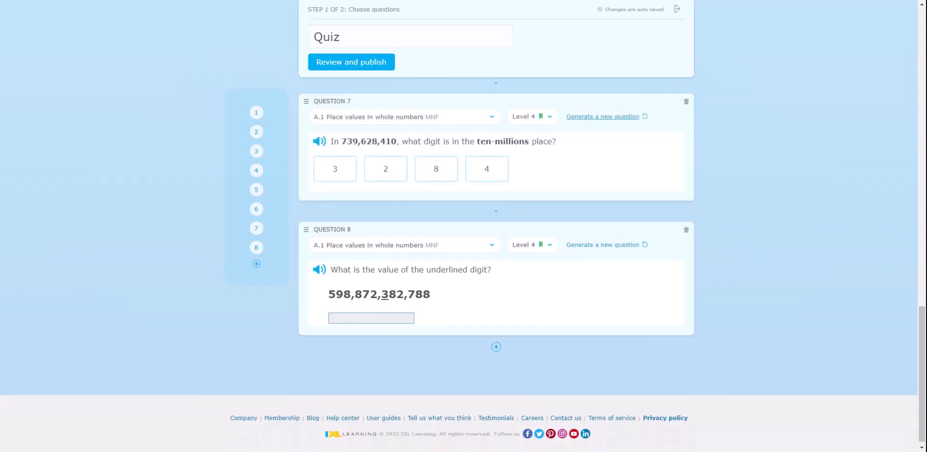
left_click(615, 116)
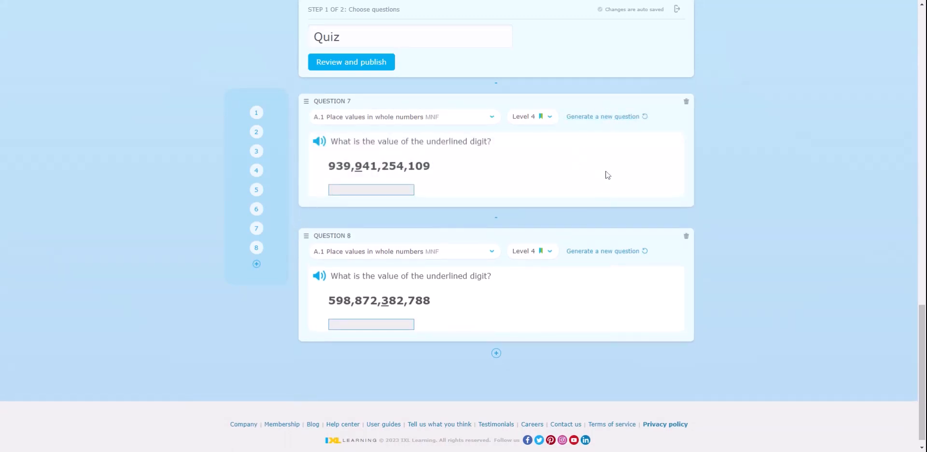
- Look back over the quiz's questions and proceed to the review and publish stage
scroll(616, 177, "up", 7)
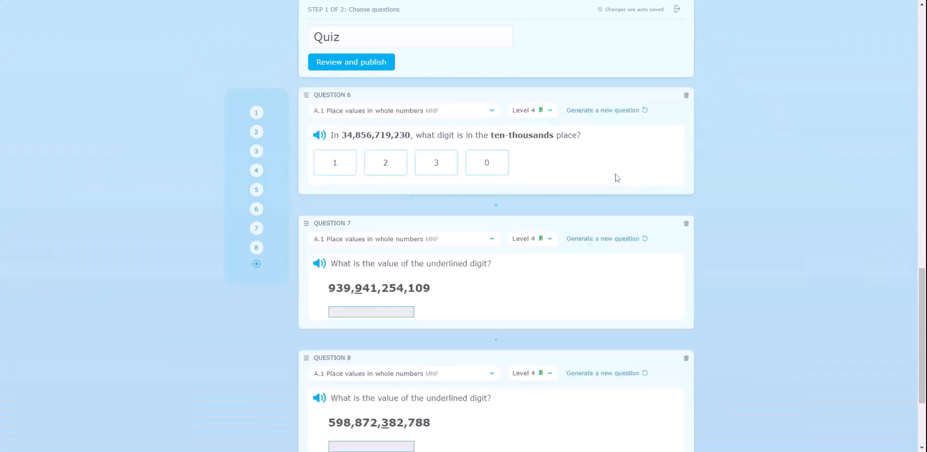
scroll(615, 177, "up", 9)
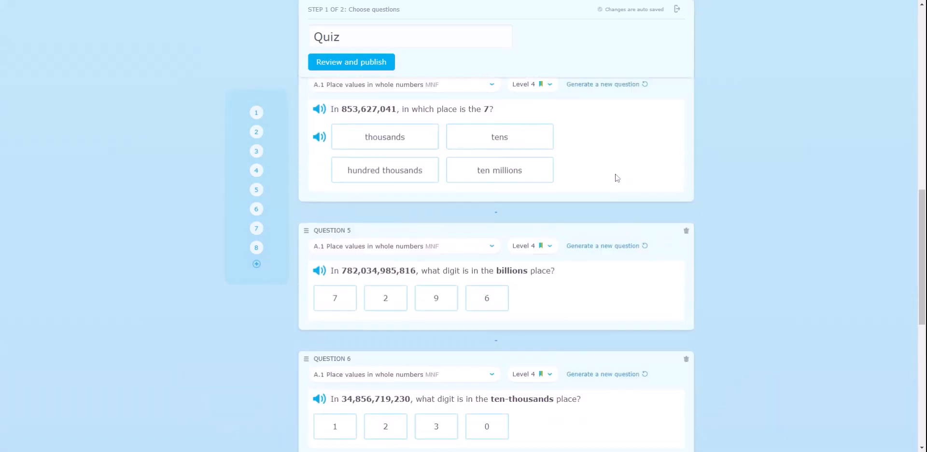
scroll(615, 178, "up", 2)
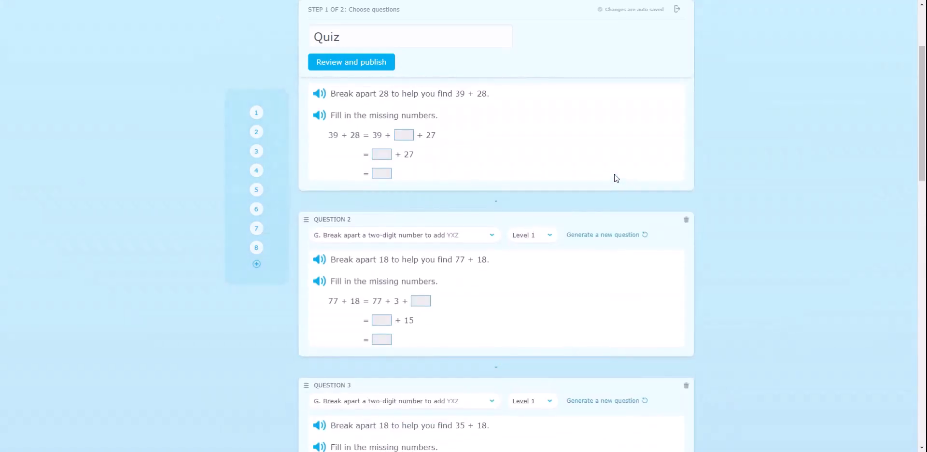
left_click(372, 68)
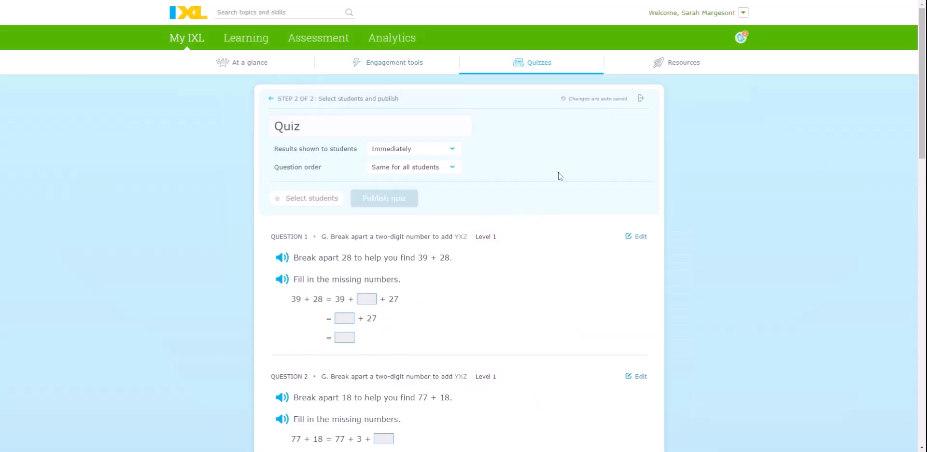
- Check the options for when results are shown to students, and set the question order to Randomized
left_click(397, 152)
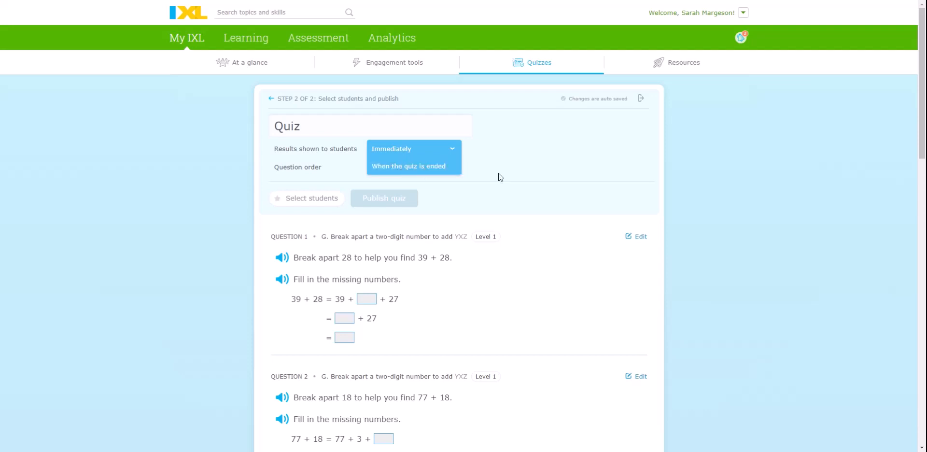
left_click(538, 183)
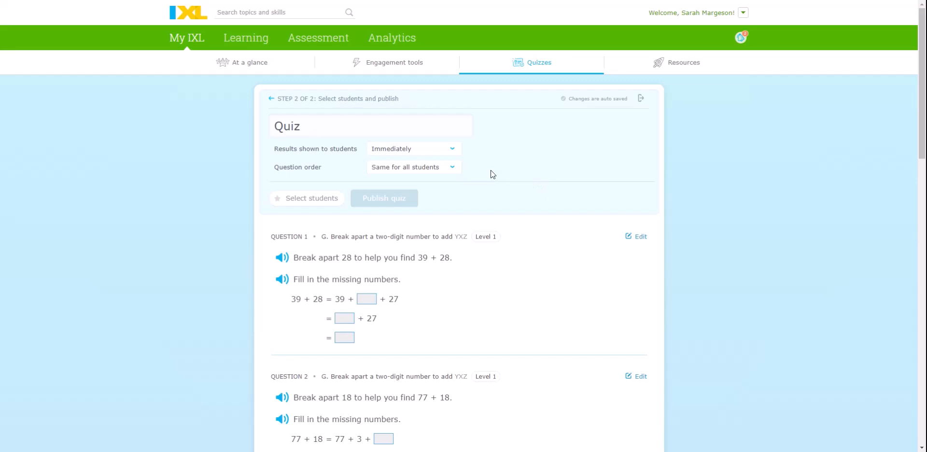
left_click(448, 168)
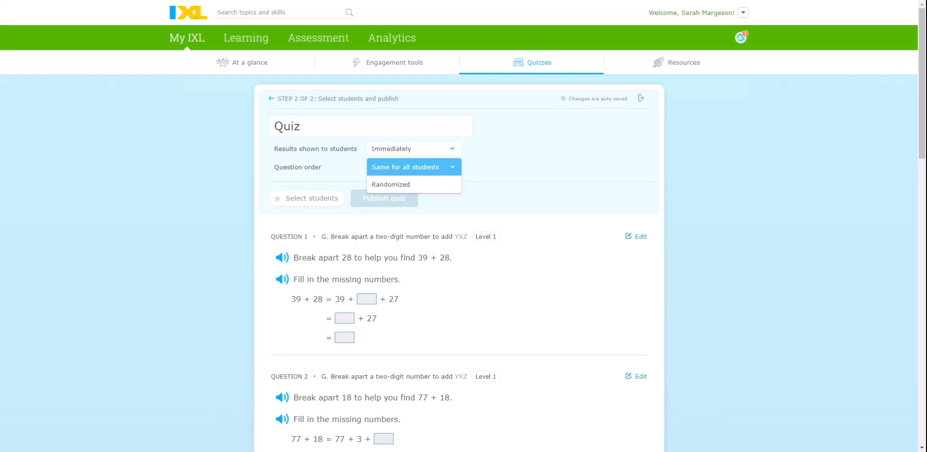
left_click(448, 183)
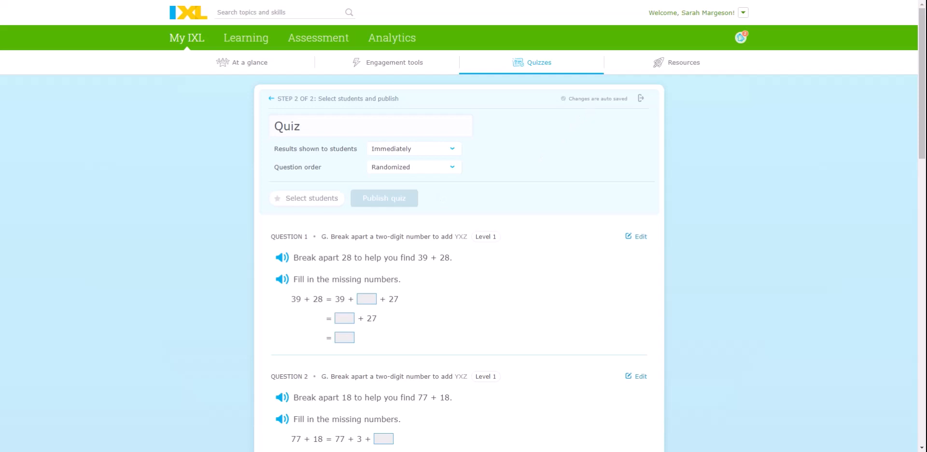
- Go to the Quizzes overview and reopen the 8-question draft "Quiz" for editing
left_click(549, 66)
scroll(483, 285, "down", 2)
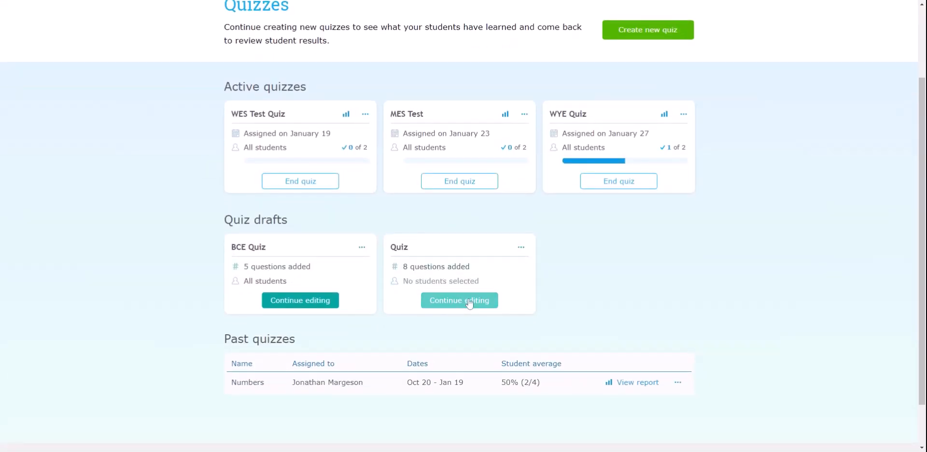
left_click(459, 300)
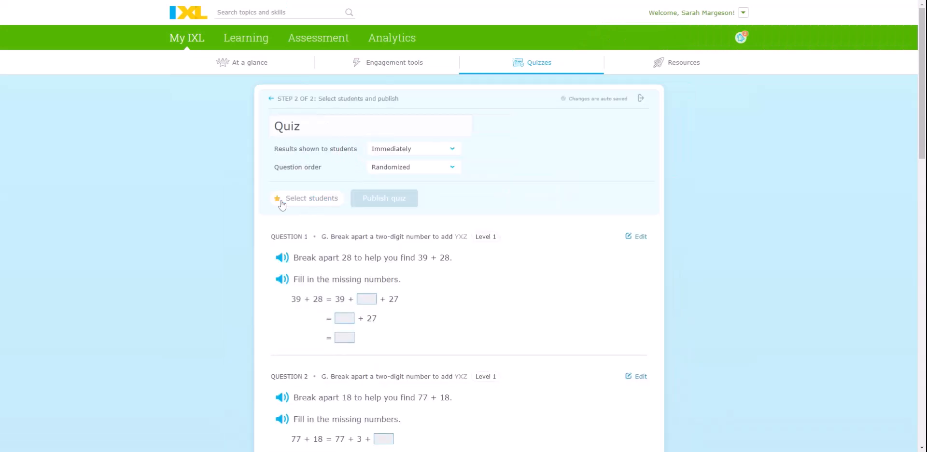
- Try assigning the quiz to all students, remove that assignment and view the list of individual students
left_click(281, 202)
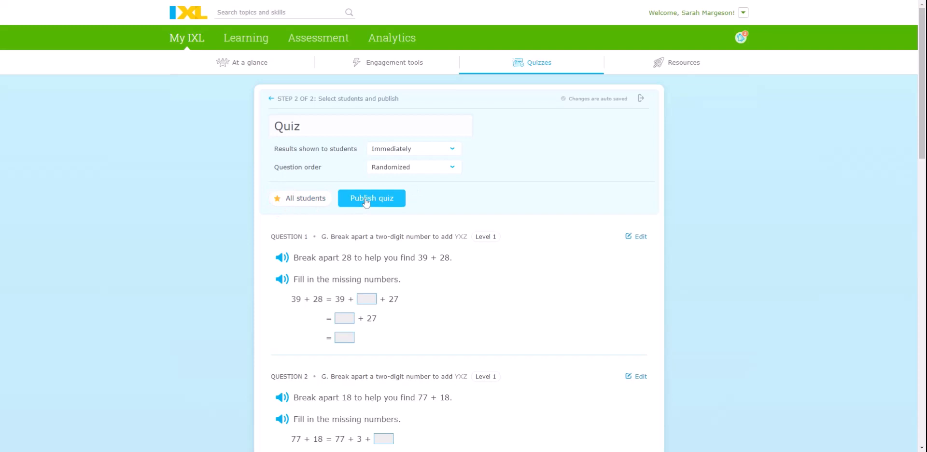
left_click(278, 200)
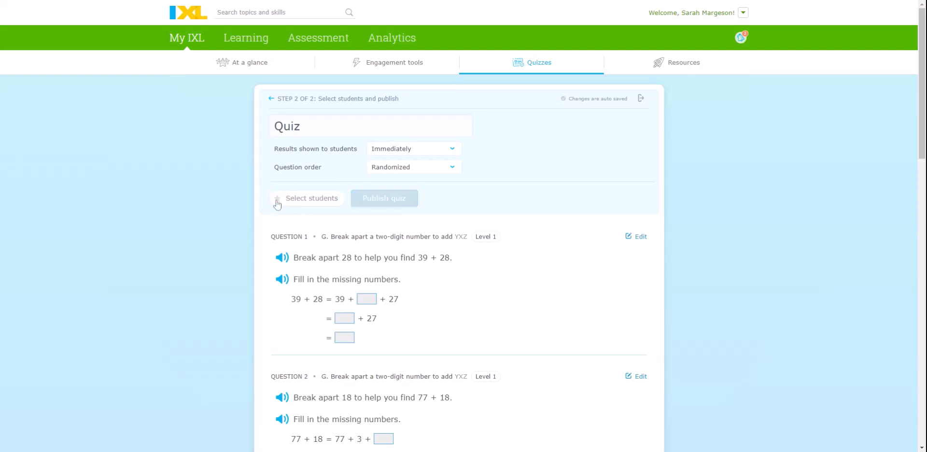
left_click(328, 202)
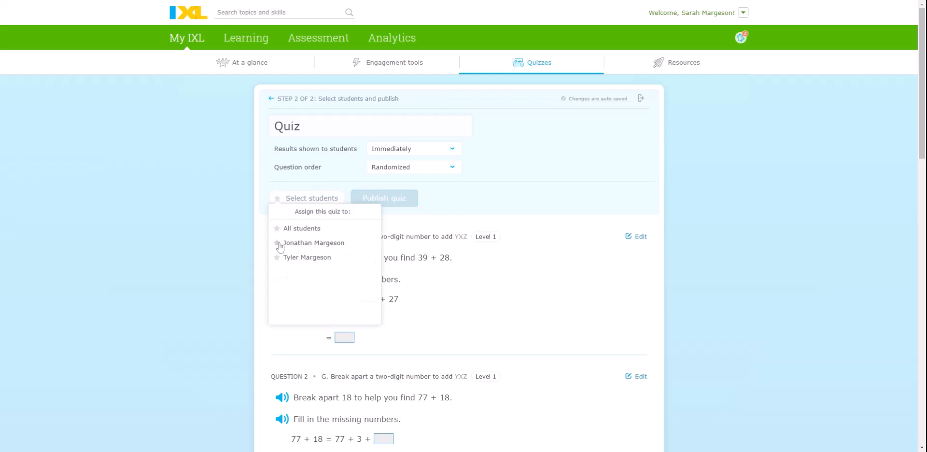
left_click(204, 227)
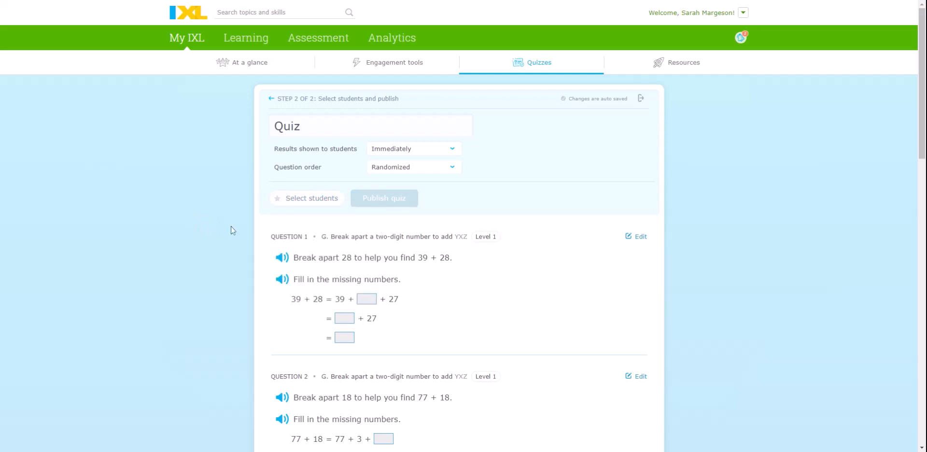
left_click(322, 206)
left_click(530, 66)
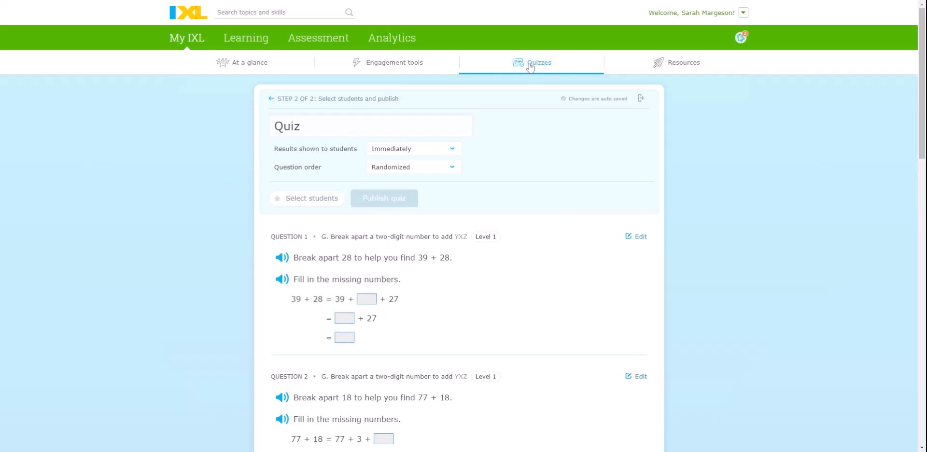
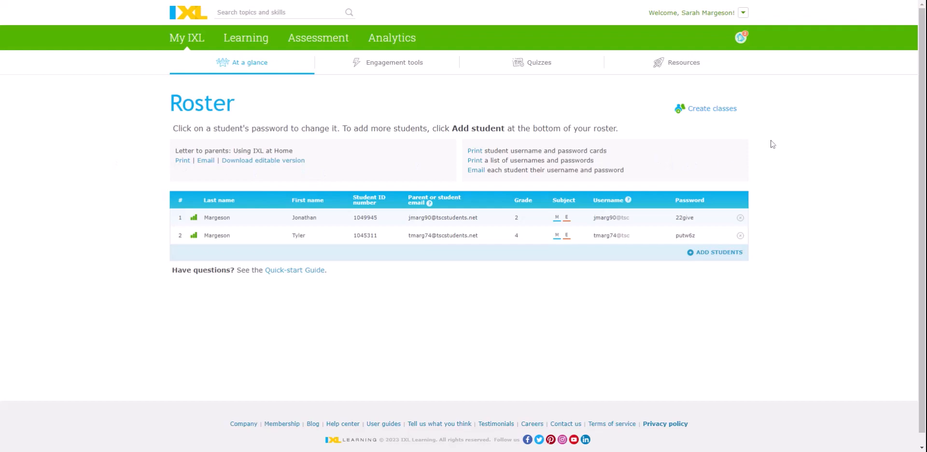
- Create a class named "small group 1" from the roster with the first listed student as its member
left_click(718, 117)
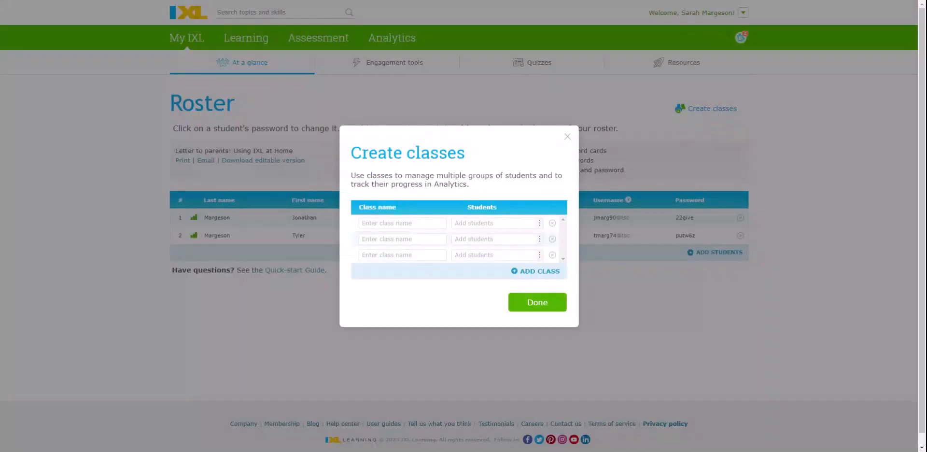
left_click(399, 222)
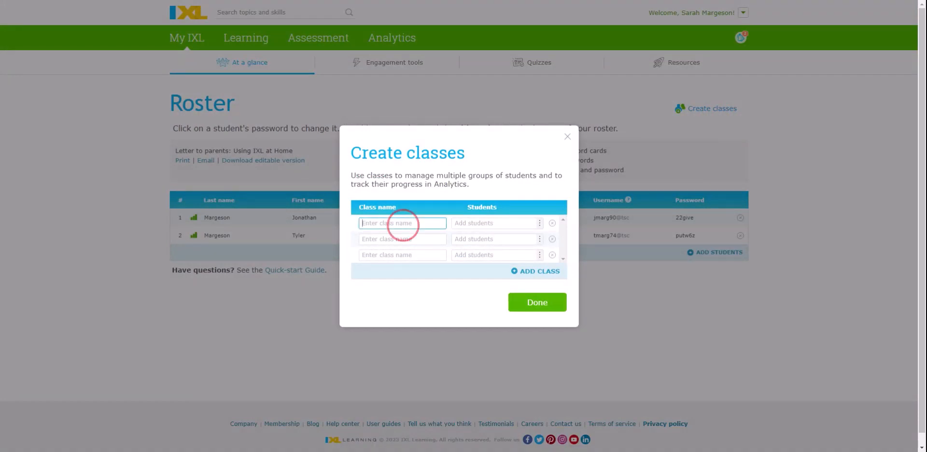
type("small ")
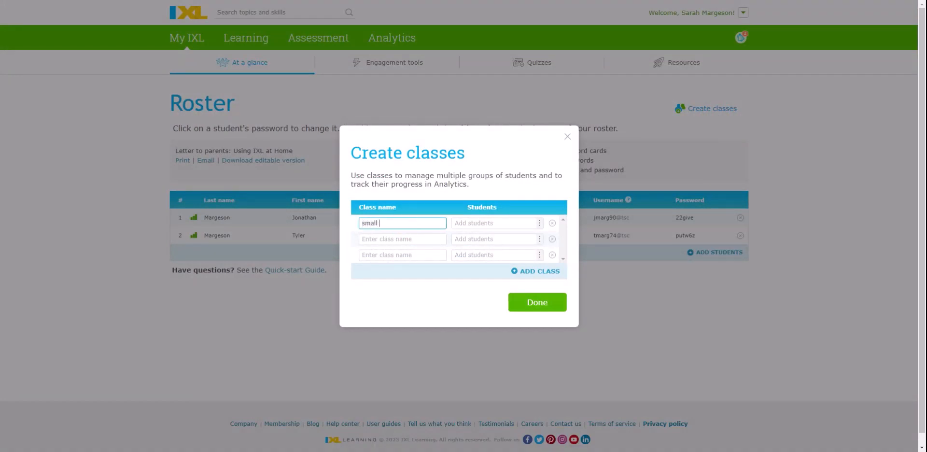
type("group 1")
left_click(473, 225)
left_click(574, 161)
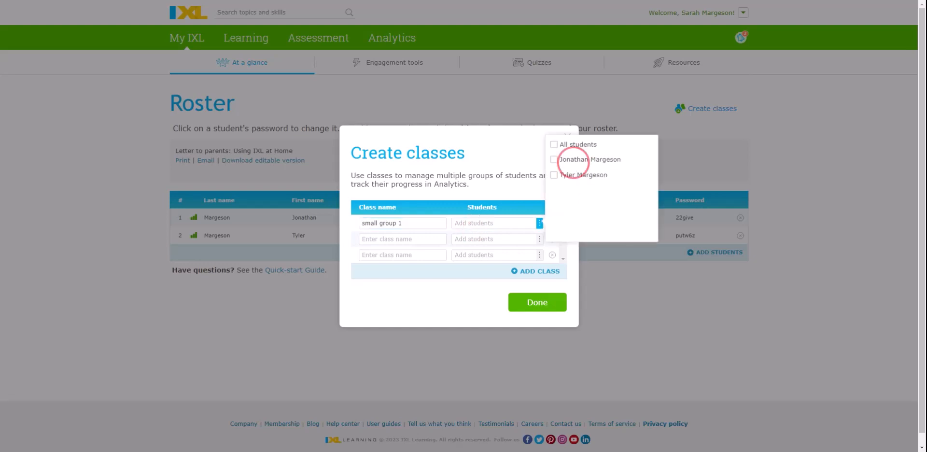
left_click(502, 167)
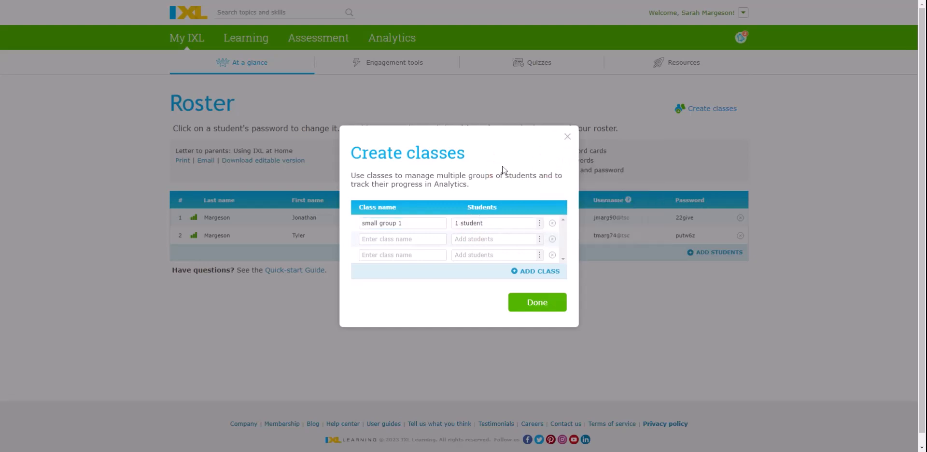
left_click(551, 308)
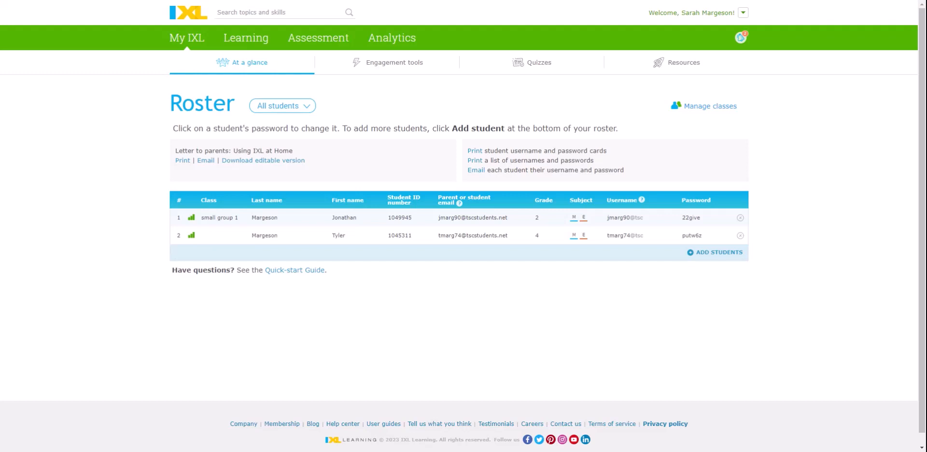
- Start a new leaderboard and select "small group 1" as the participants
mouse_move(187, 45)
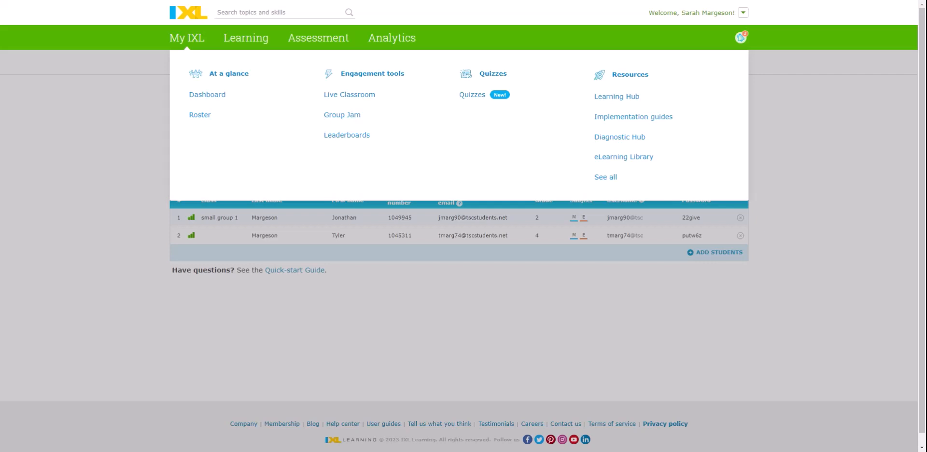
left_click(355, 135)
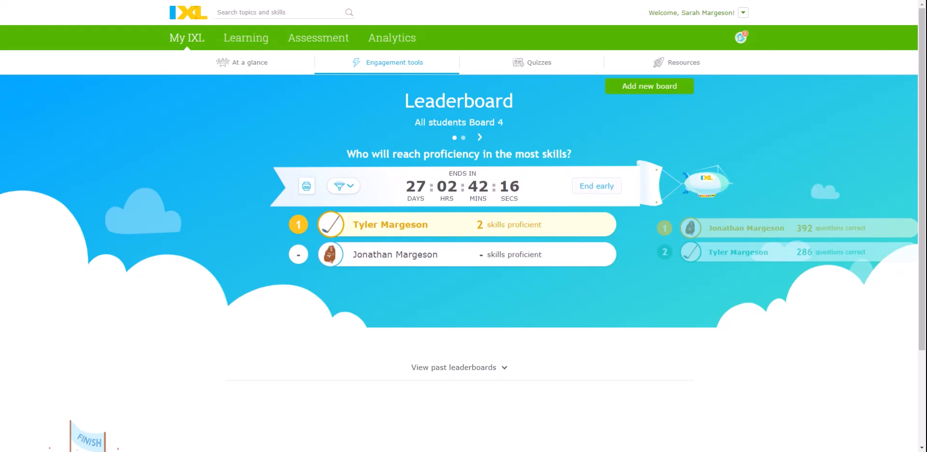
left_click(648, 94)
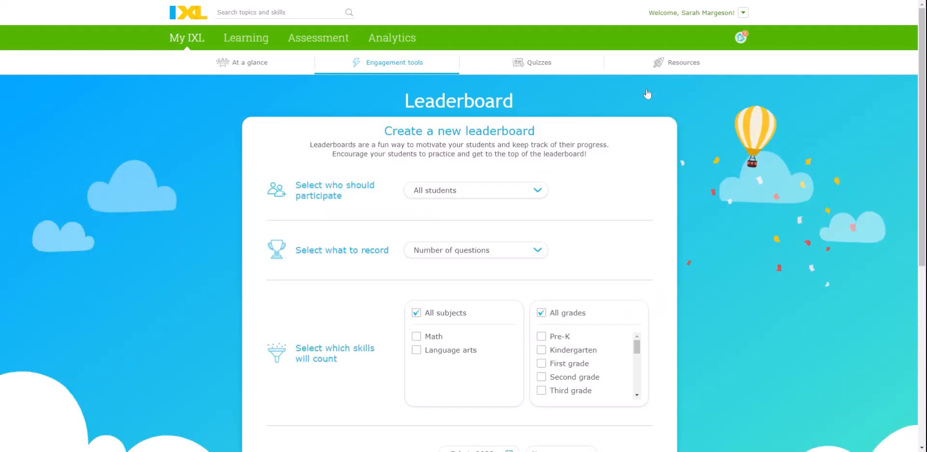
left_click(455, 190)
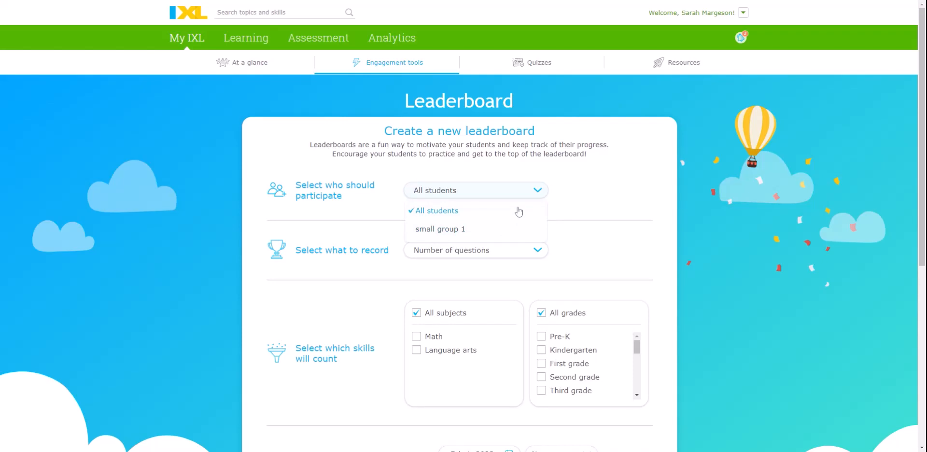
left_click(437, 230)
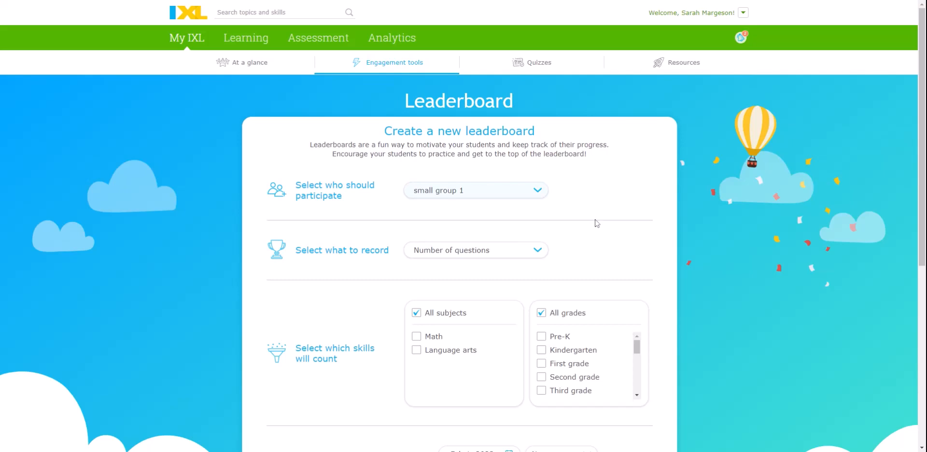
- Set the leaderboard to record the "Number of skills proficient"
left_click(444, 251)
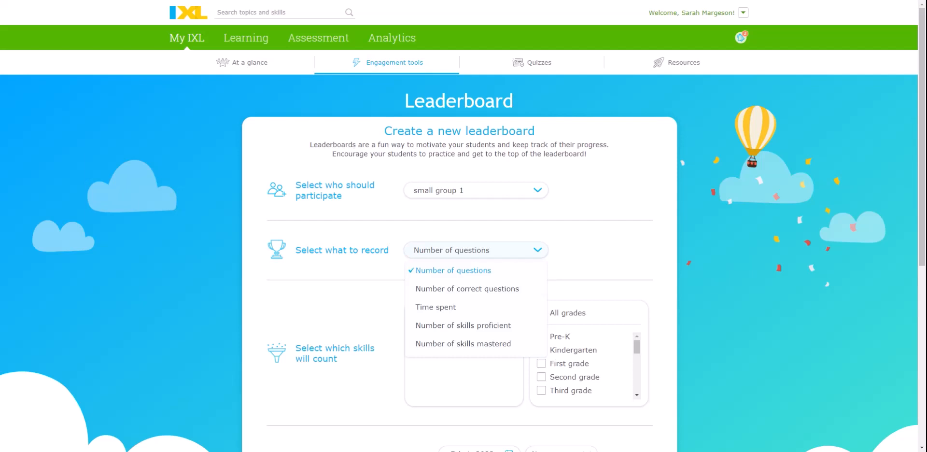
left_click(531, 289)
left_click(521, 331)
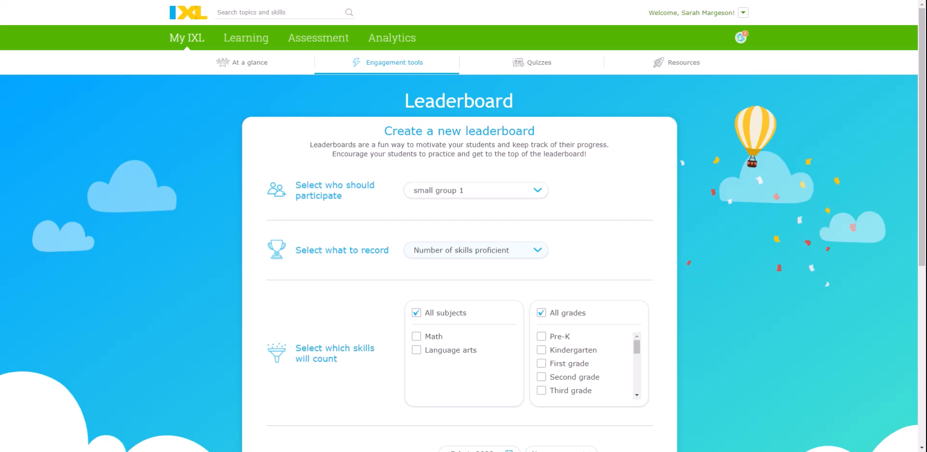
- Limit the skills that count on the leaderboard to third, fourth and fifth grade
scroll(507, 272, "down", 2)
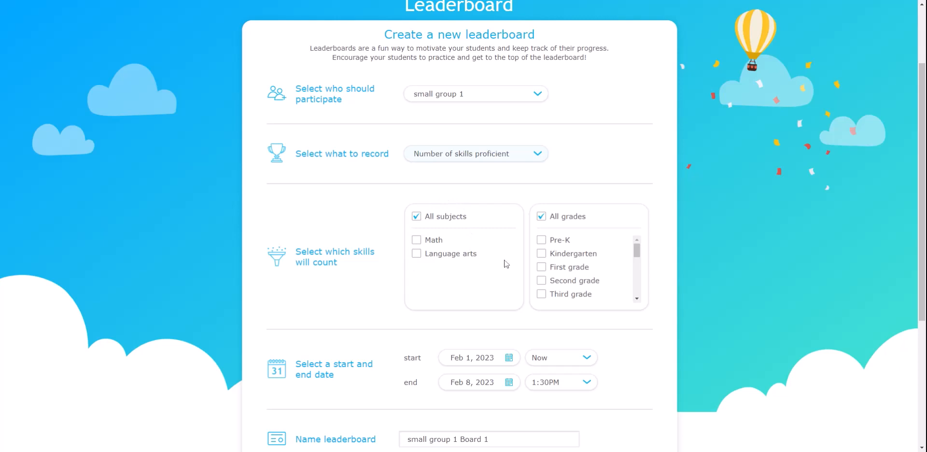
scroll(604, 263, "down", 1)
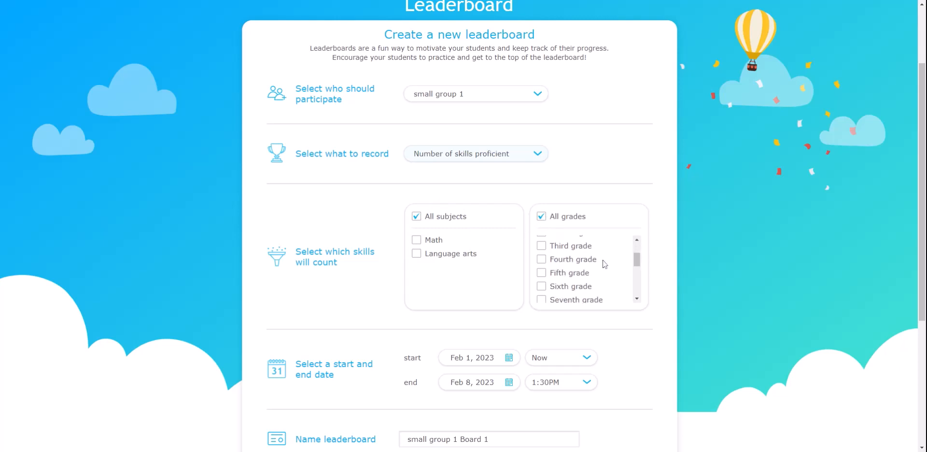
left_click(541, 248)
left_click(541, 260)
left_click(541, 272)
- Name the leaderboard "Feb. Leaderboard"
scroll(623, 338, "down", 1)
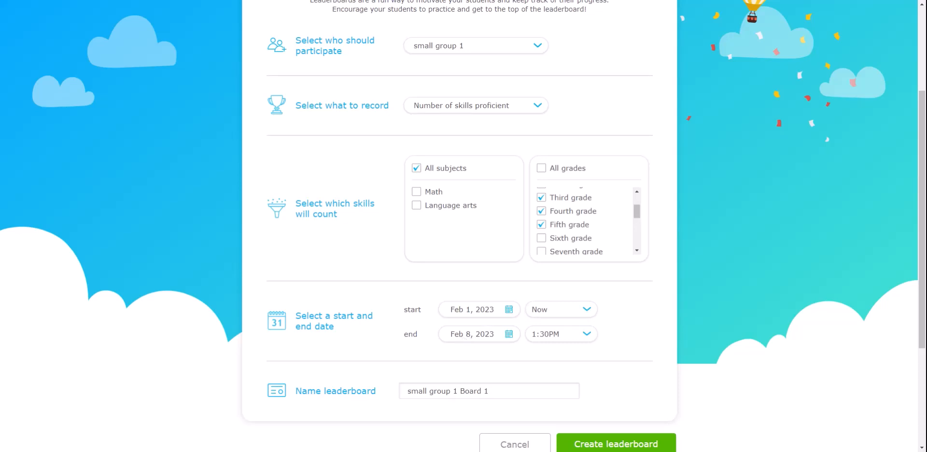
left_click(370, 391)
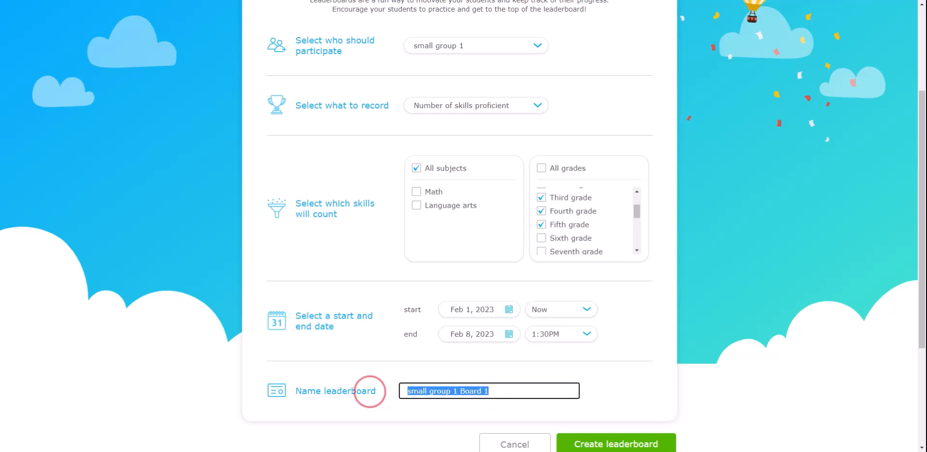
type("Feb")
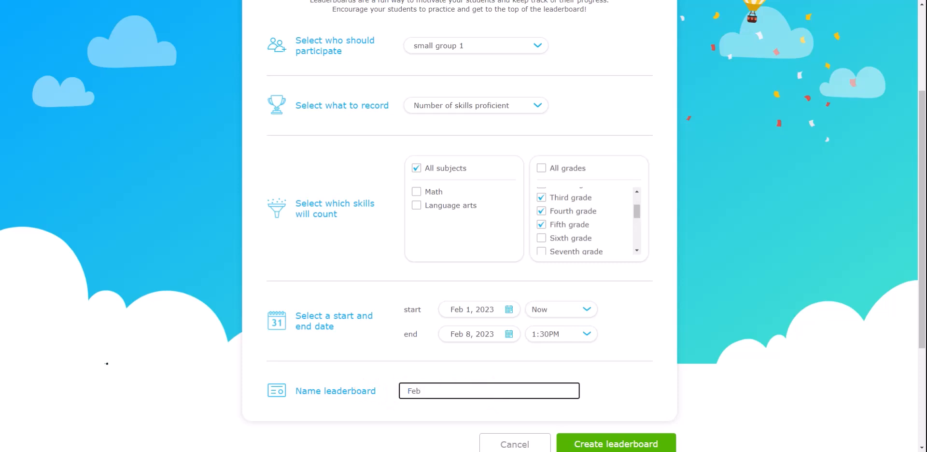
type(". Leaderboard")
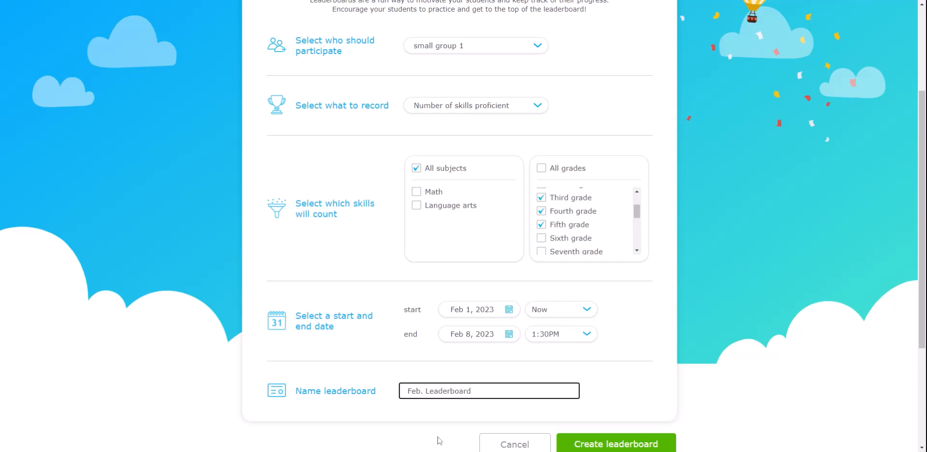